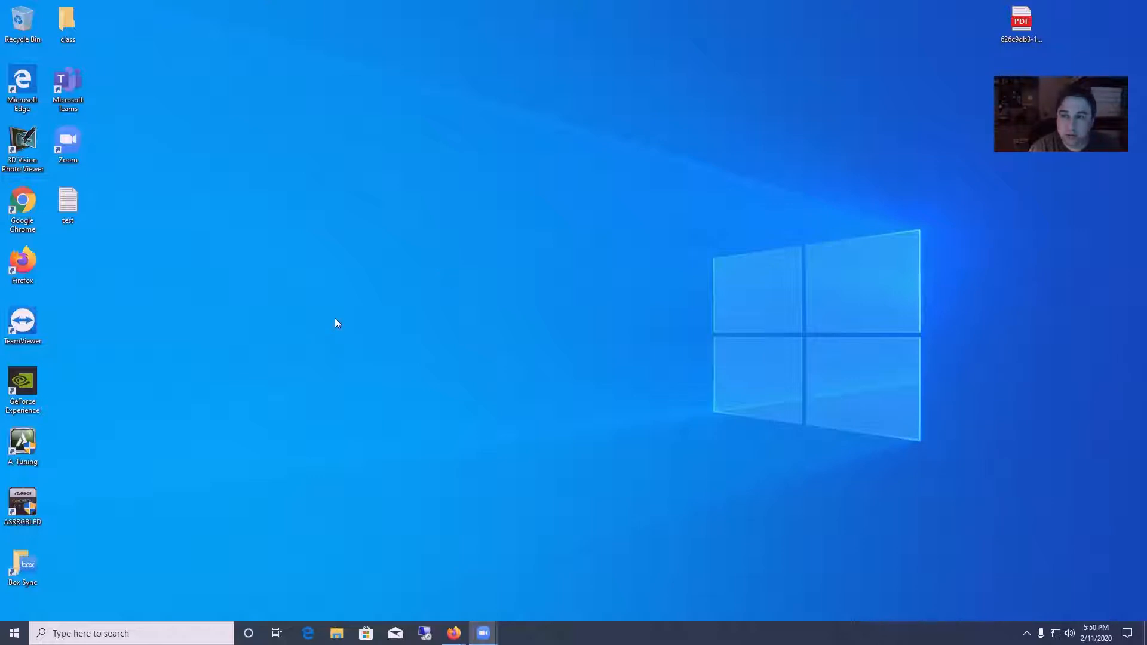
- Check the Windows edition on the PC's system About page, then close Settings
right_click(14, 632)
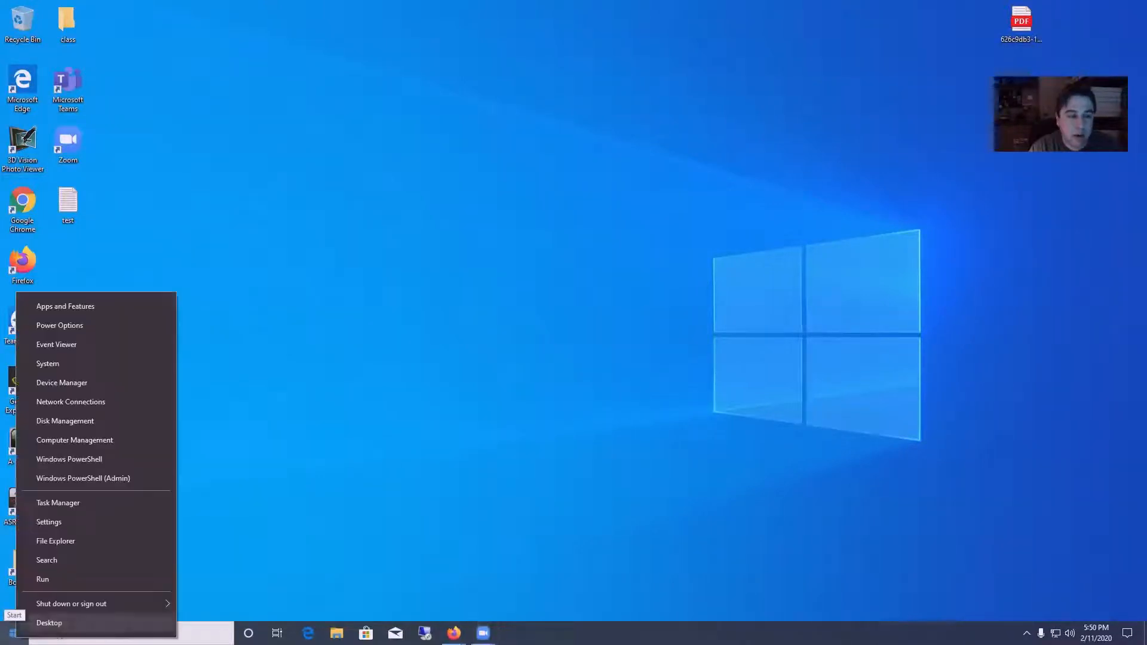
click(98, 365)
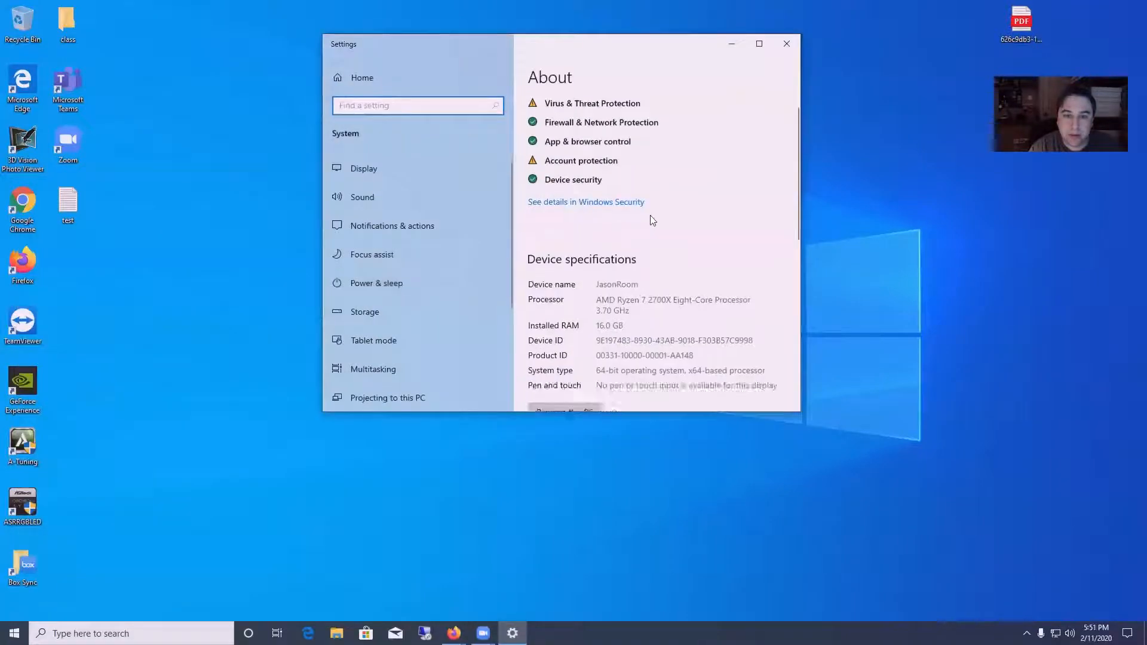
scroll(651, 215, down, 8)
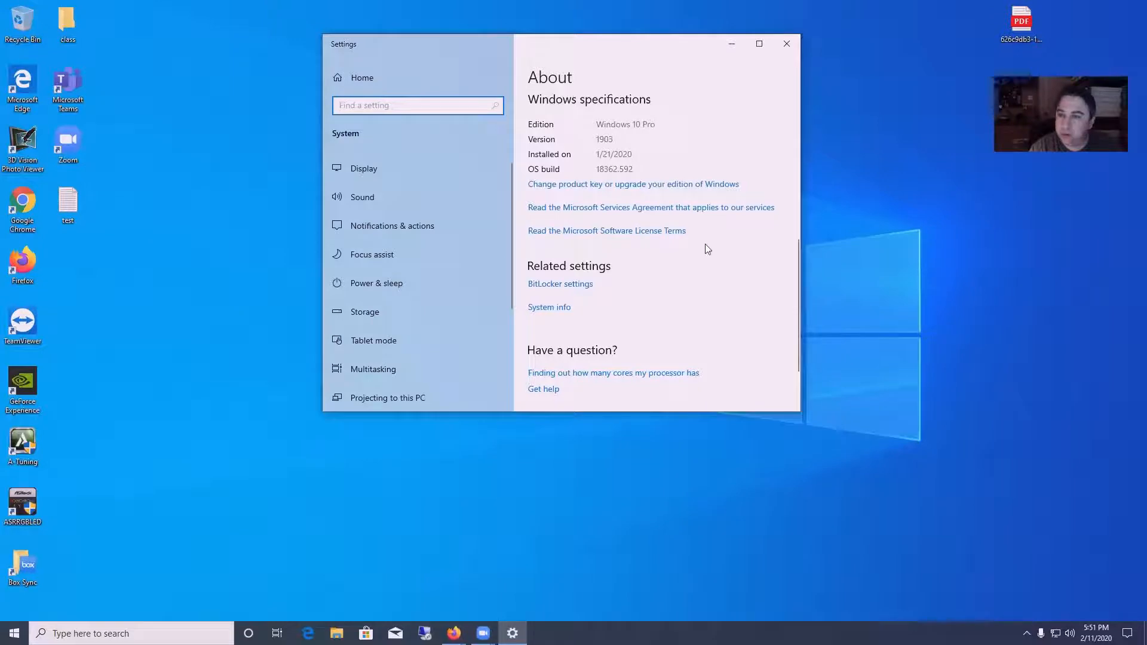
scroll(707, 276, up, 3)
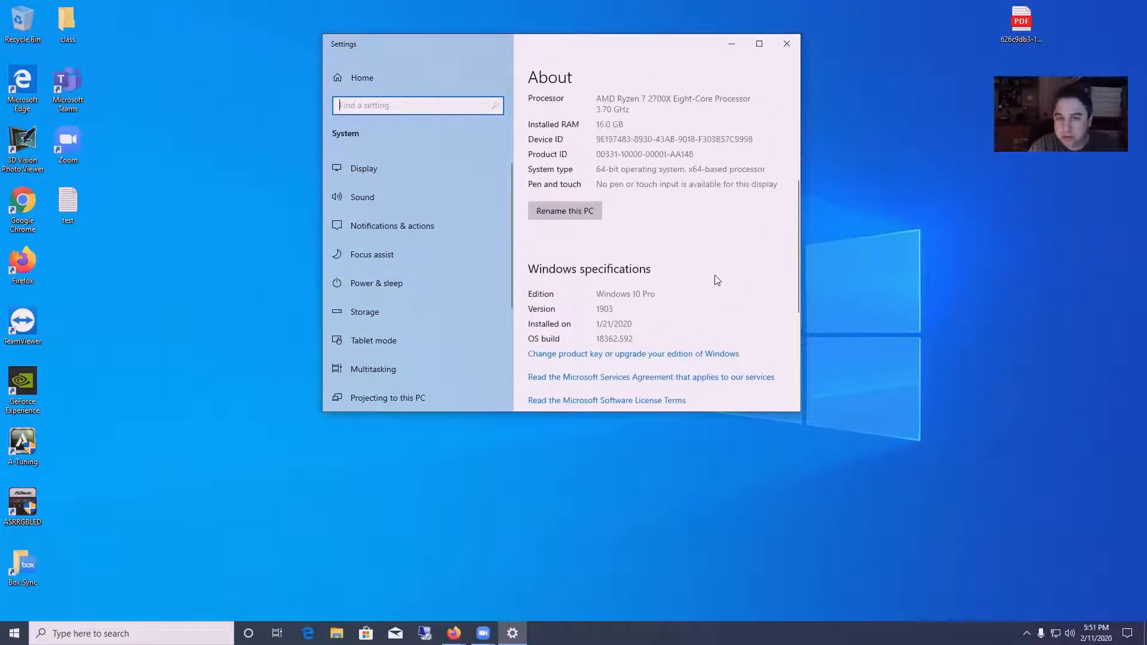
scroll(712, 276, up, 3)
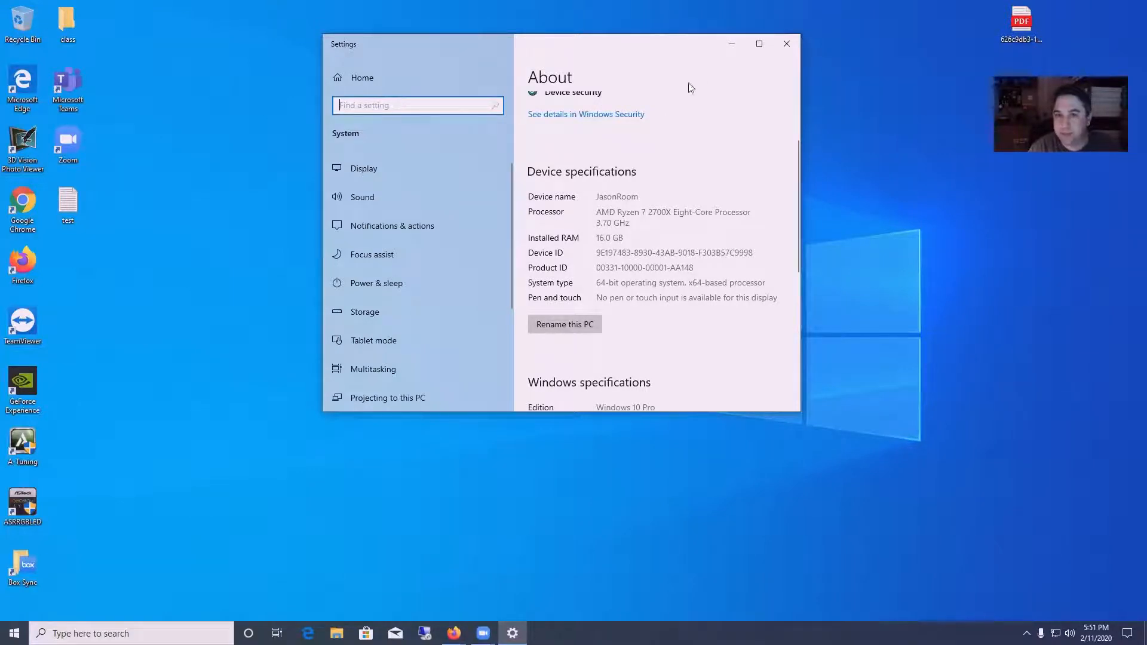
drag(707, 54, 687, 161)
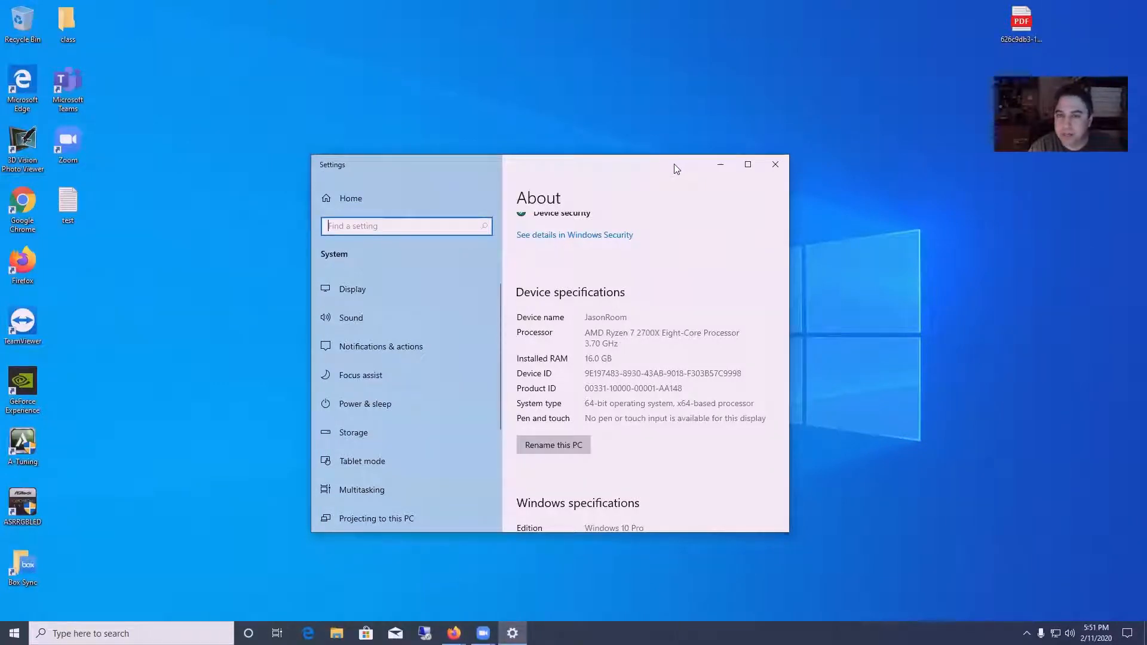
drag(671, 164, 613, 146)
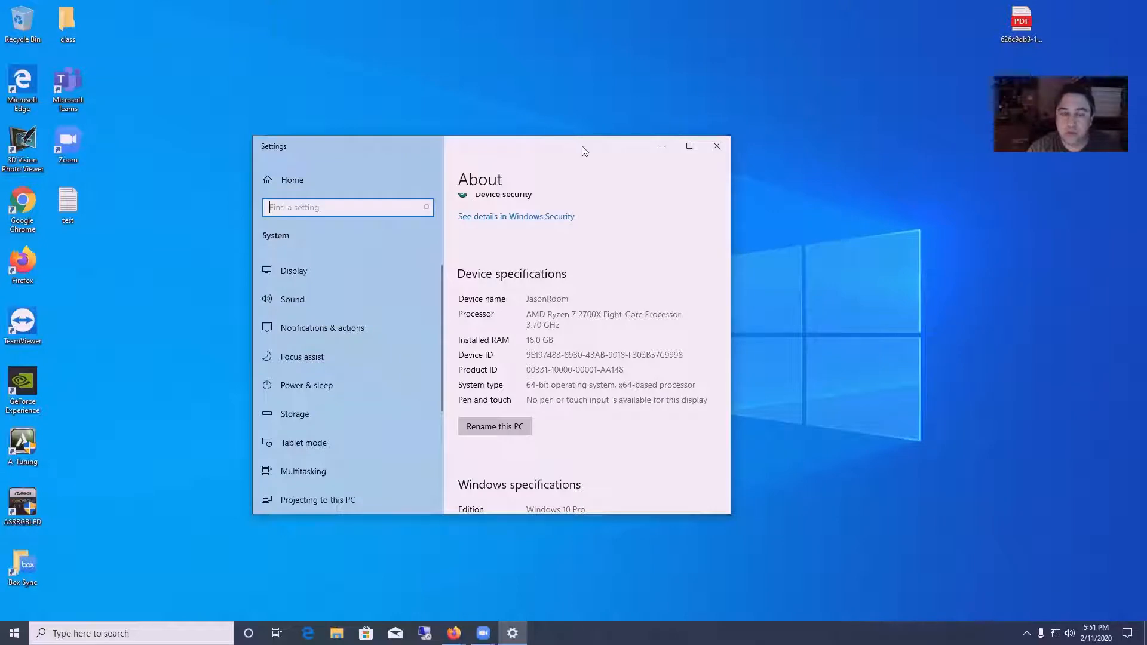
click(720, 151)
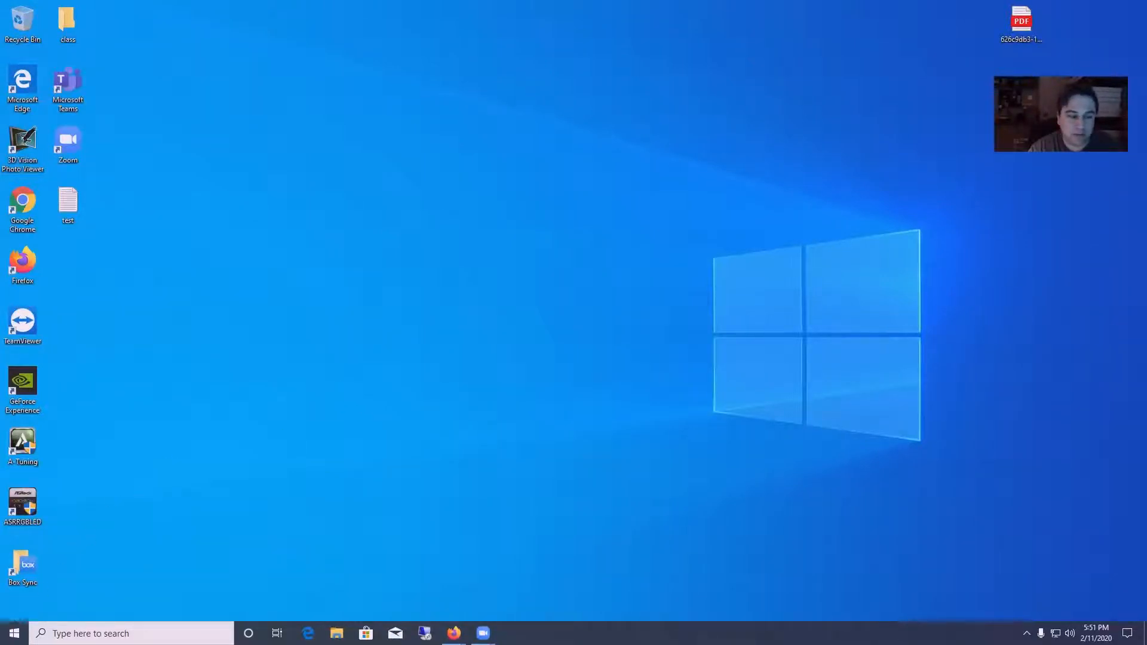
- Search 'con' to open Control Panel and go to Programs and Features
click(15, 632)
text(con)
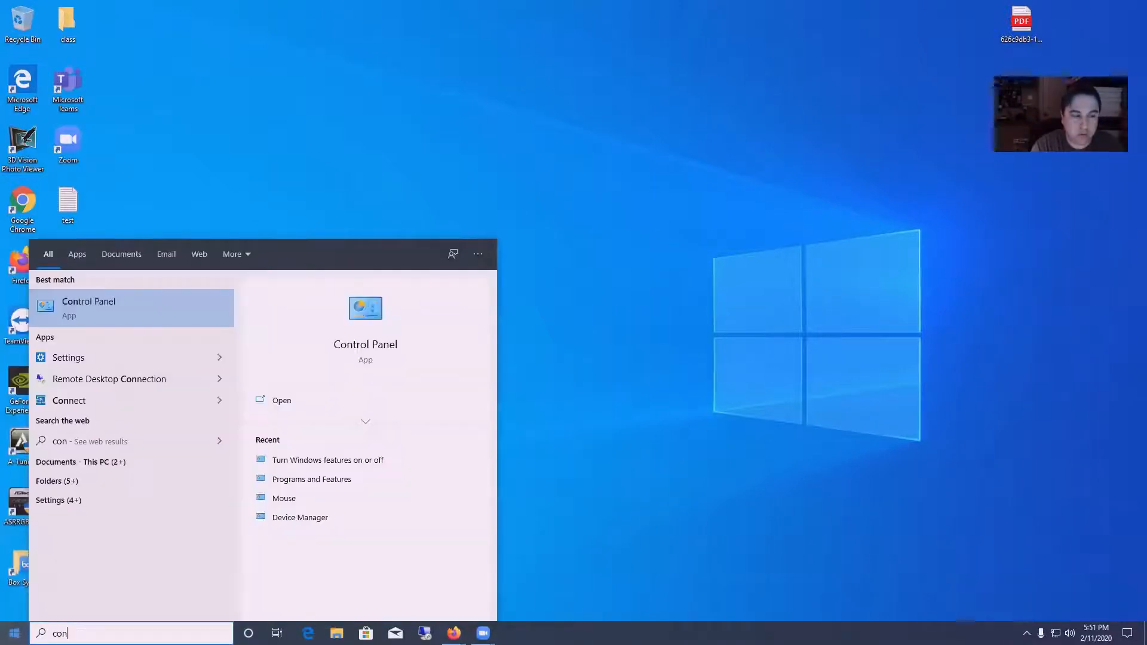
key(Return)
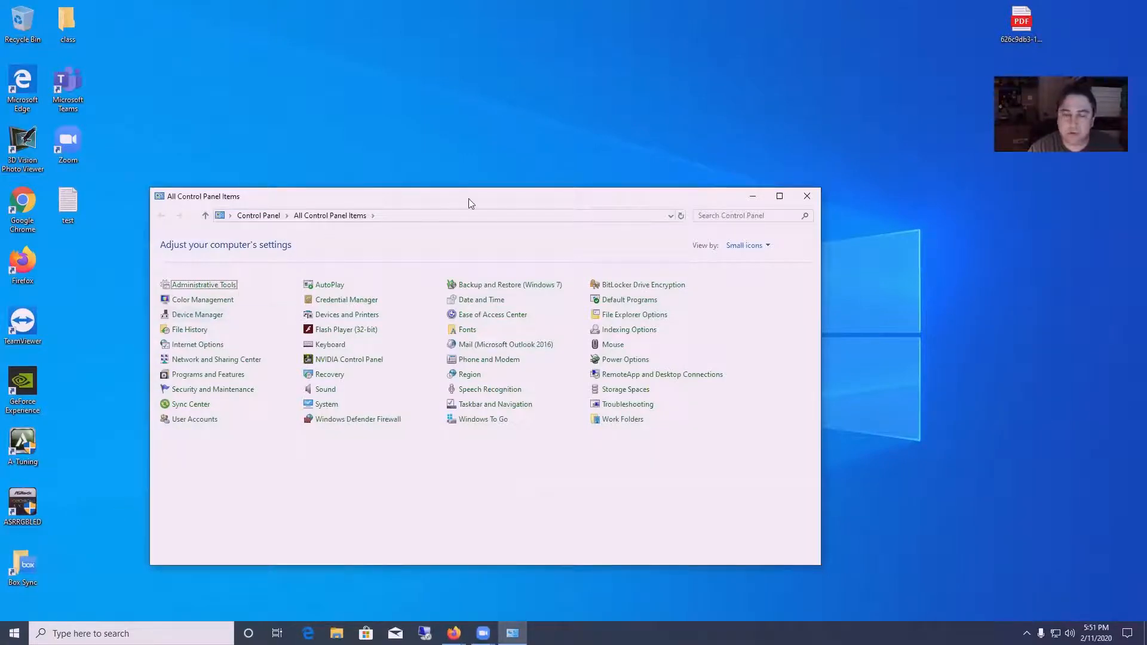
drag(467, 198, 499, 156)
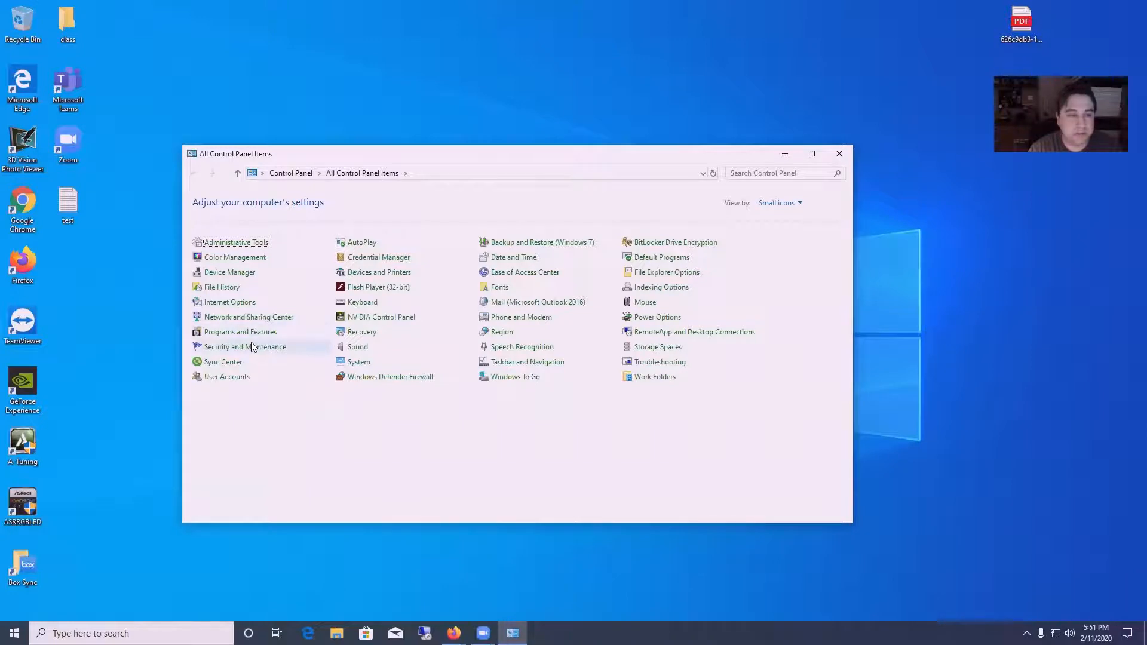
click(247, 334)
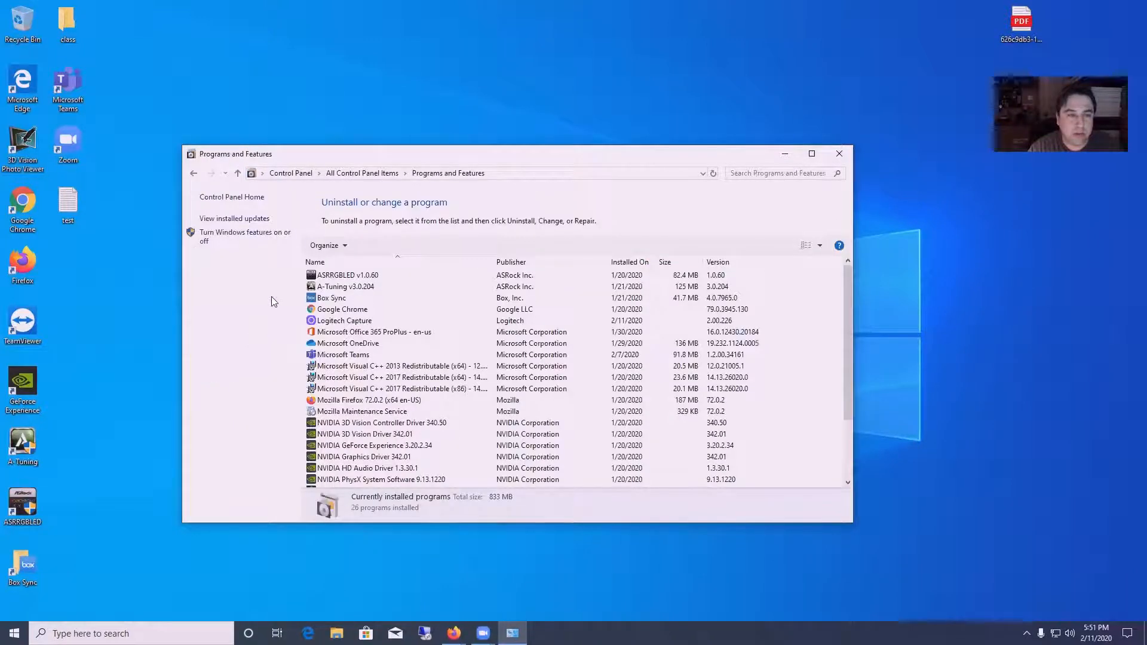
- In Windows Features, tick Hyper-V with its Management Tools and Platform subfeatures, and apply
click(233, 237)
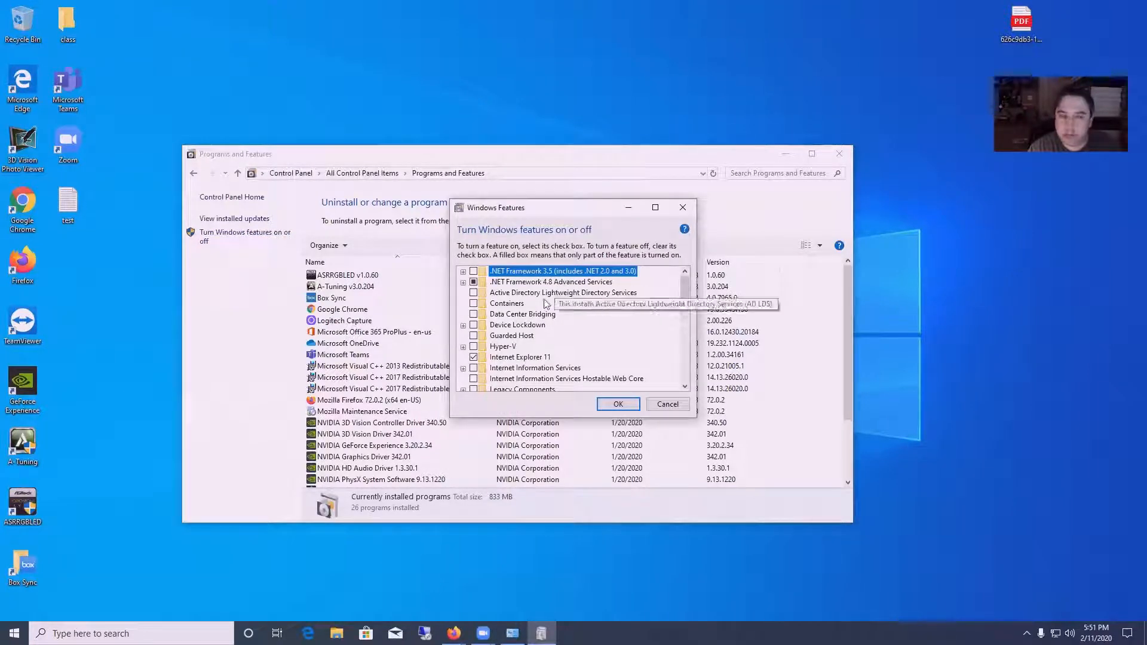
click(463, 348)
click(474, 349)
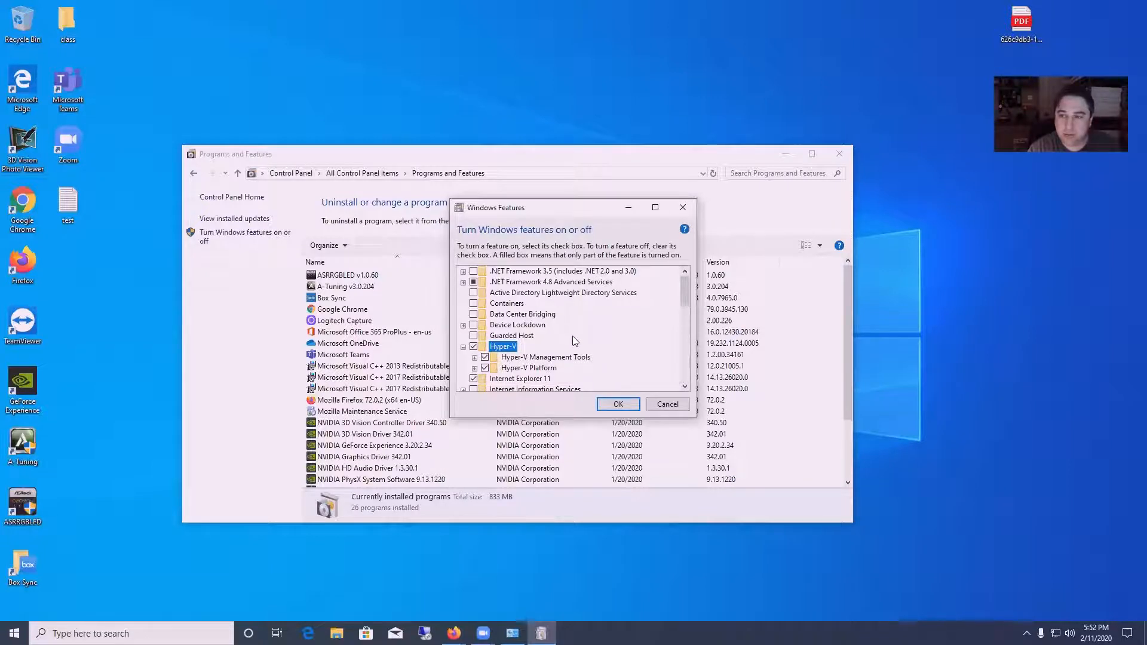
click(609, 405)
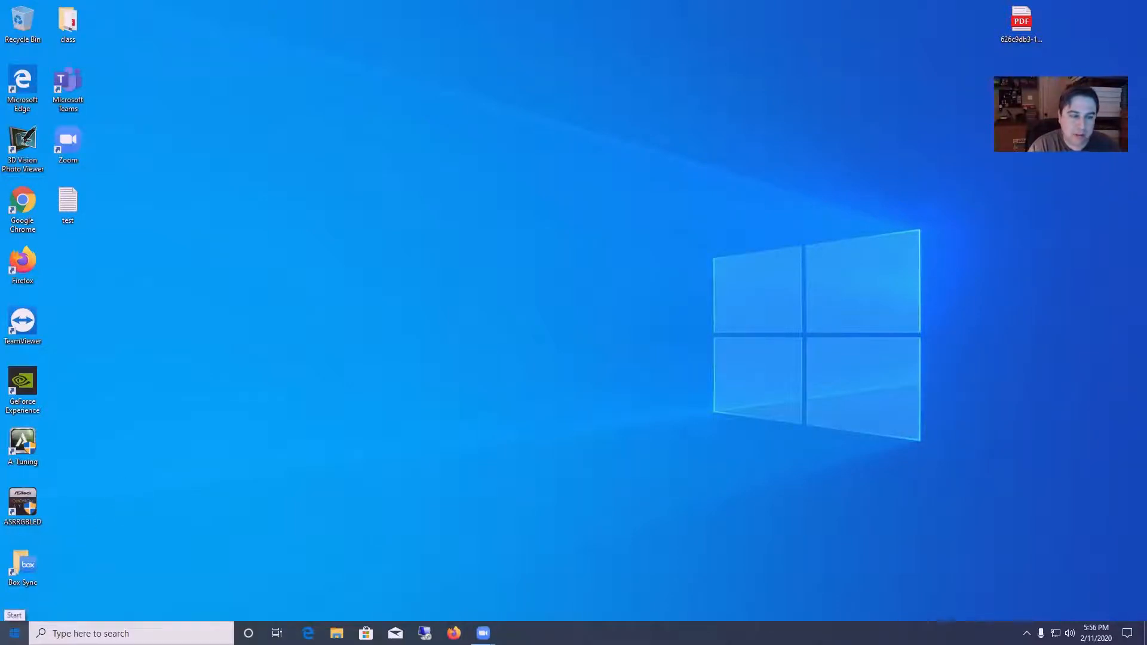
- Launch Hyper-V Manager from a 'hyper' search and select the local host server
click(15, 632)
text(hyper)
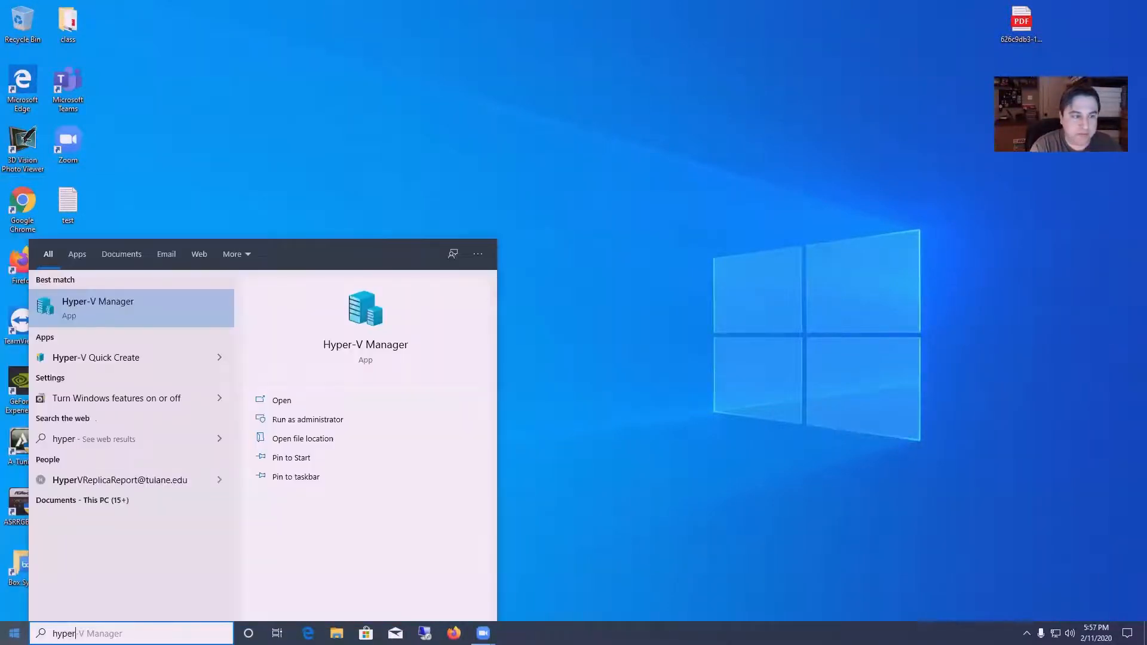
click(107, 304)
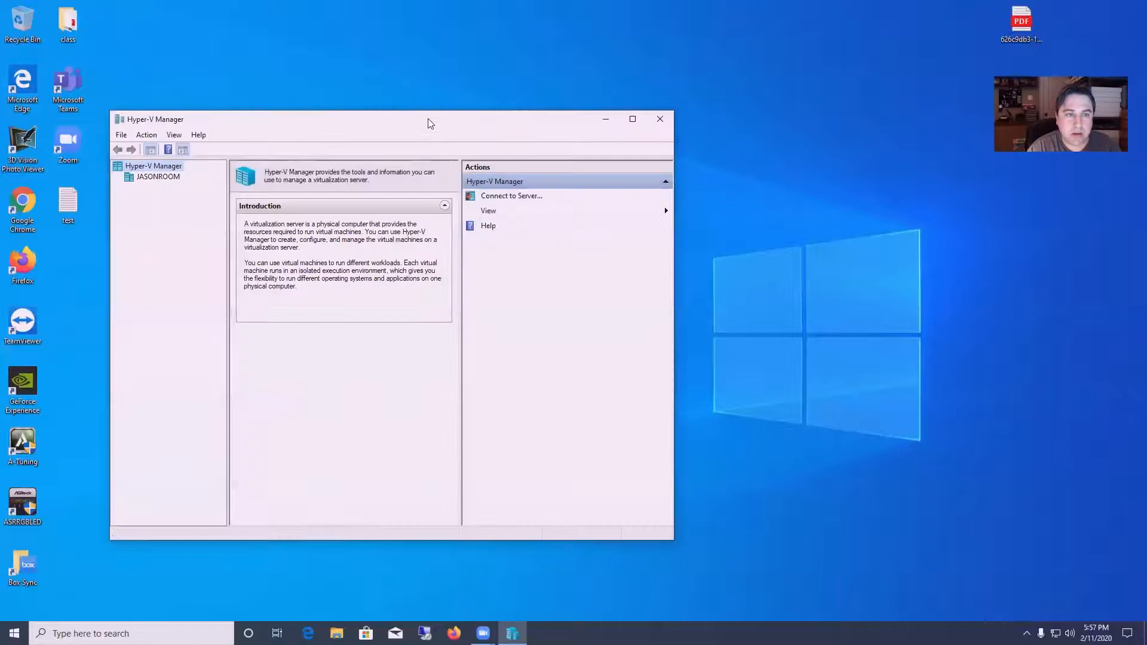
drag(427, 119, 613, 106)
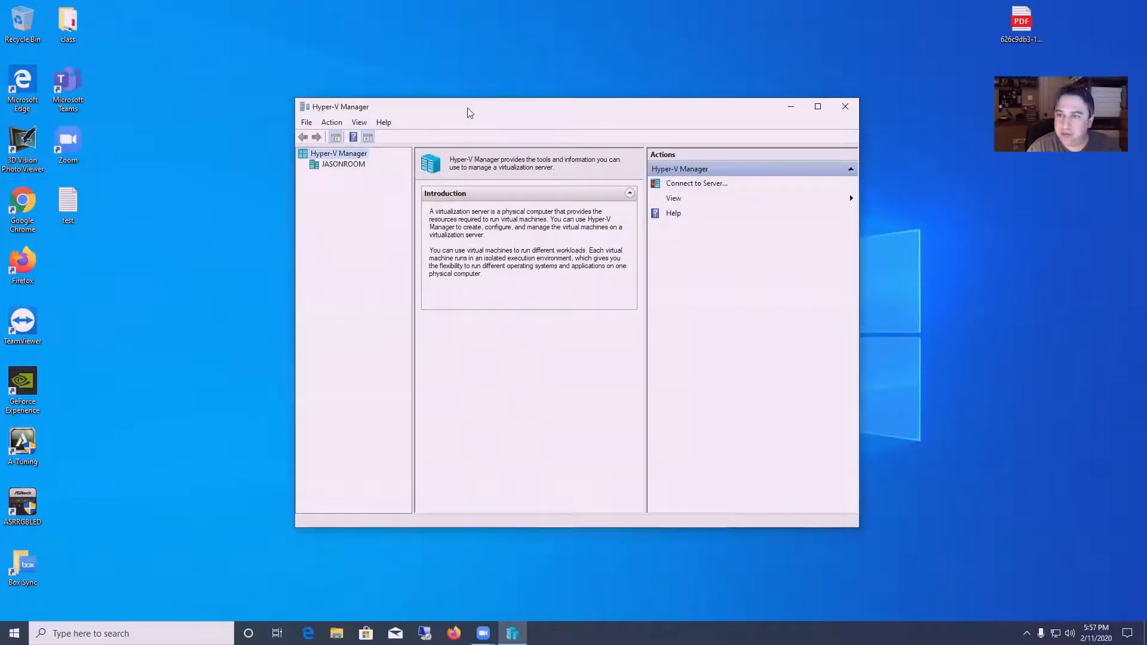
click(343, 165)
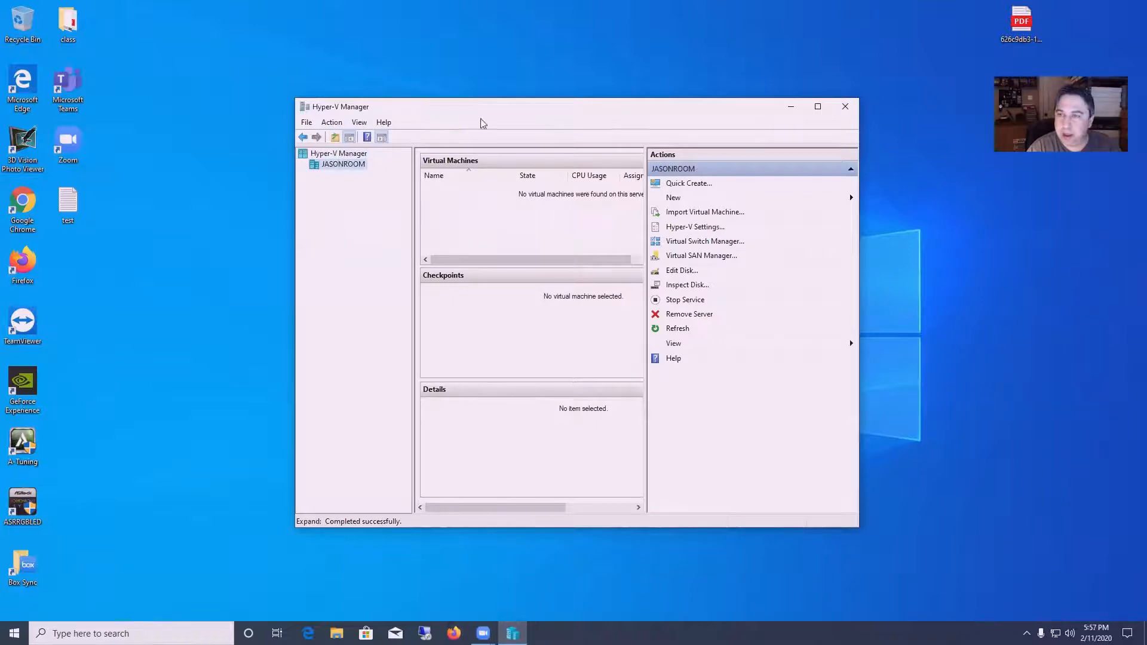
drag(508, 113, 472, 108)
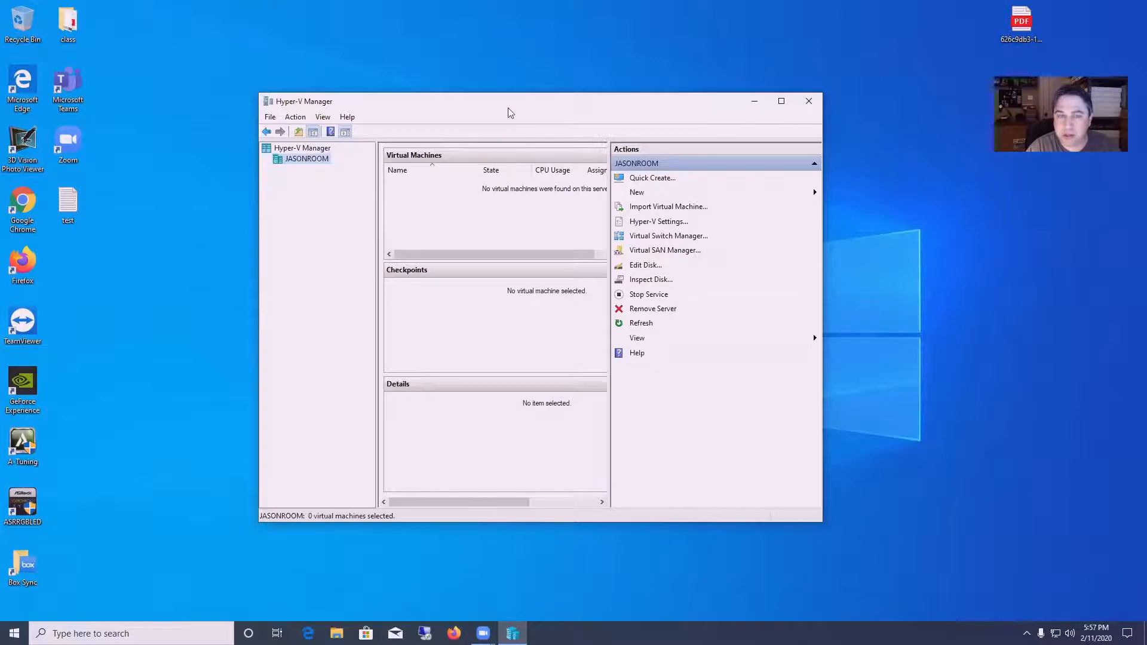
drag(510, 112, 528, 125)
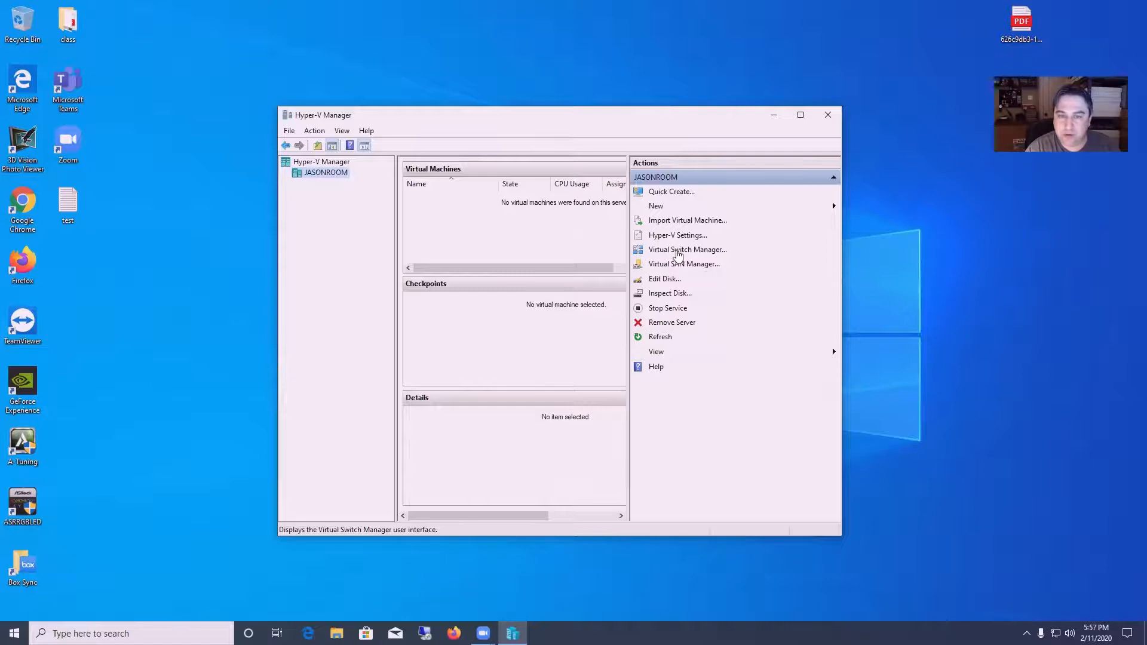
- In Virtual Switch Manager, start a new virtual network switch with the External type selected
click(680, 251)
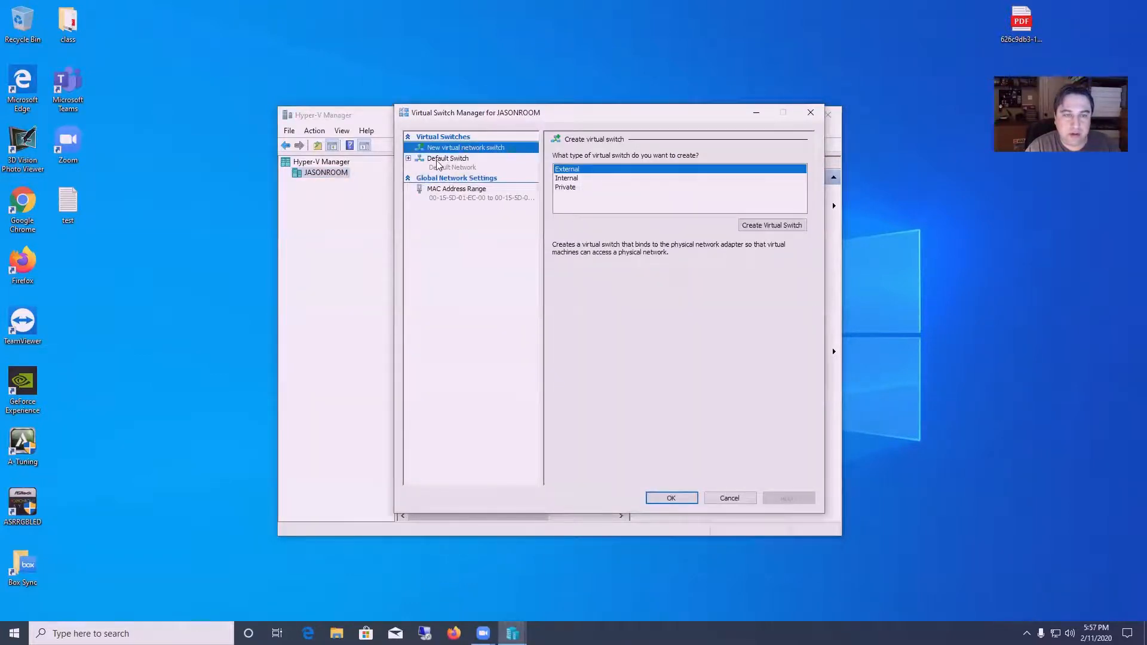
click(451, 168)
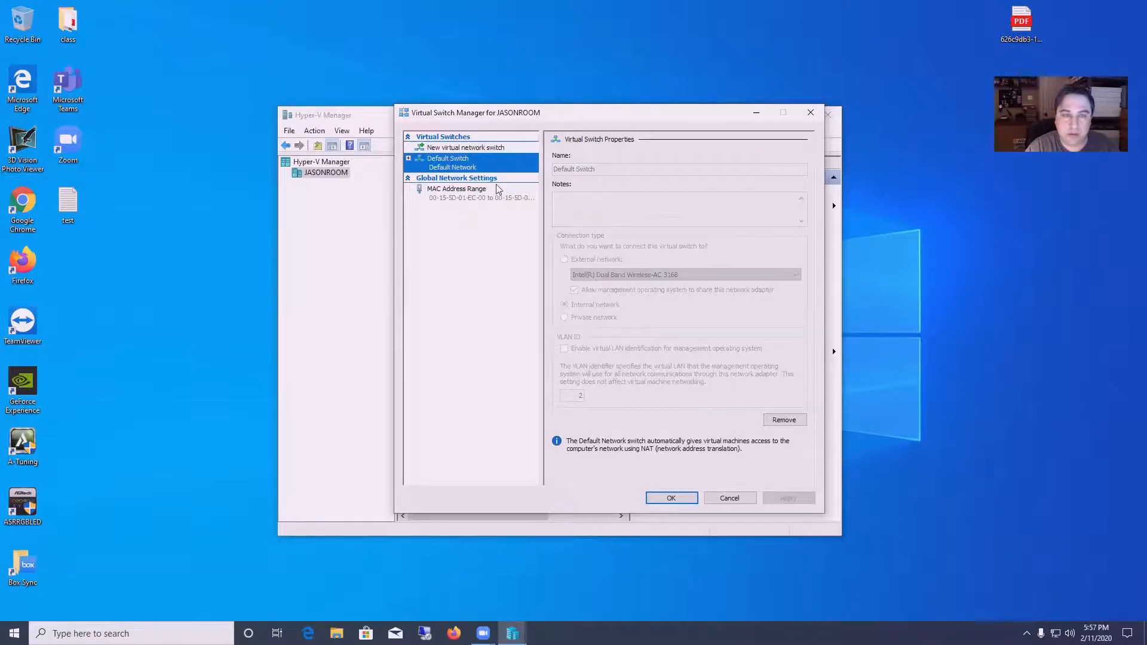
click(456, 149)
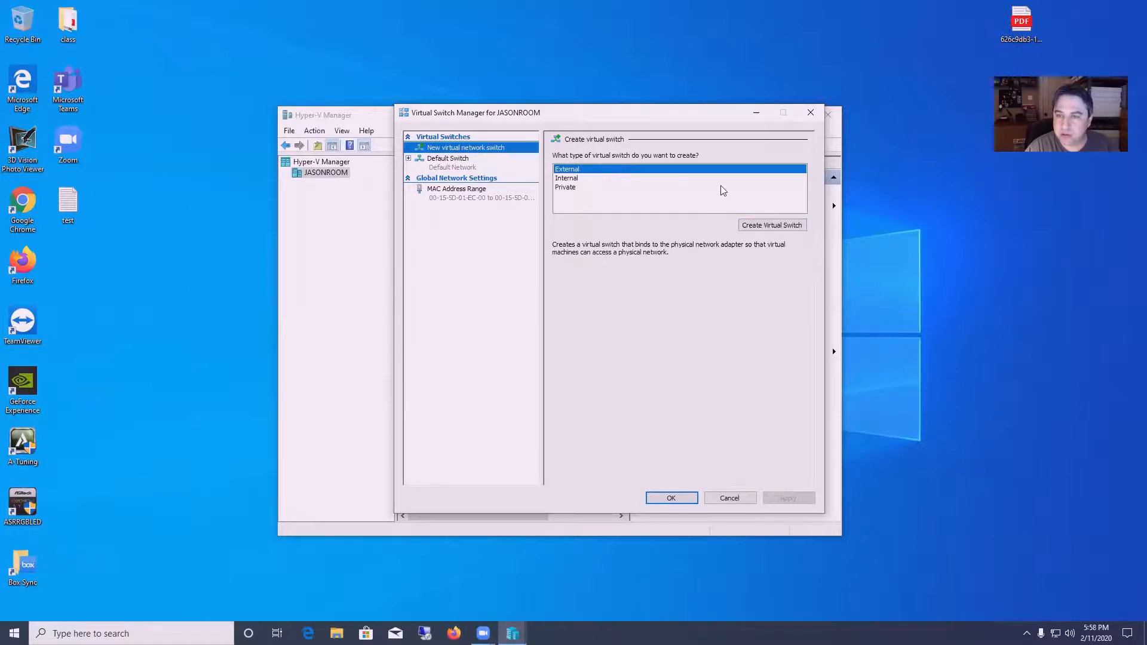
- Create an External switch named 'External Switch' on the Intel(R) I211 Gigabit adapter and apply
click(756, 226)
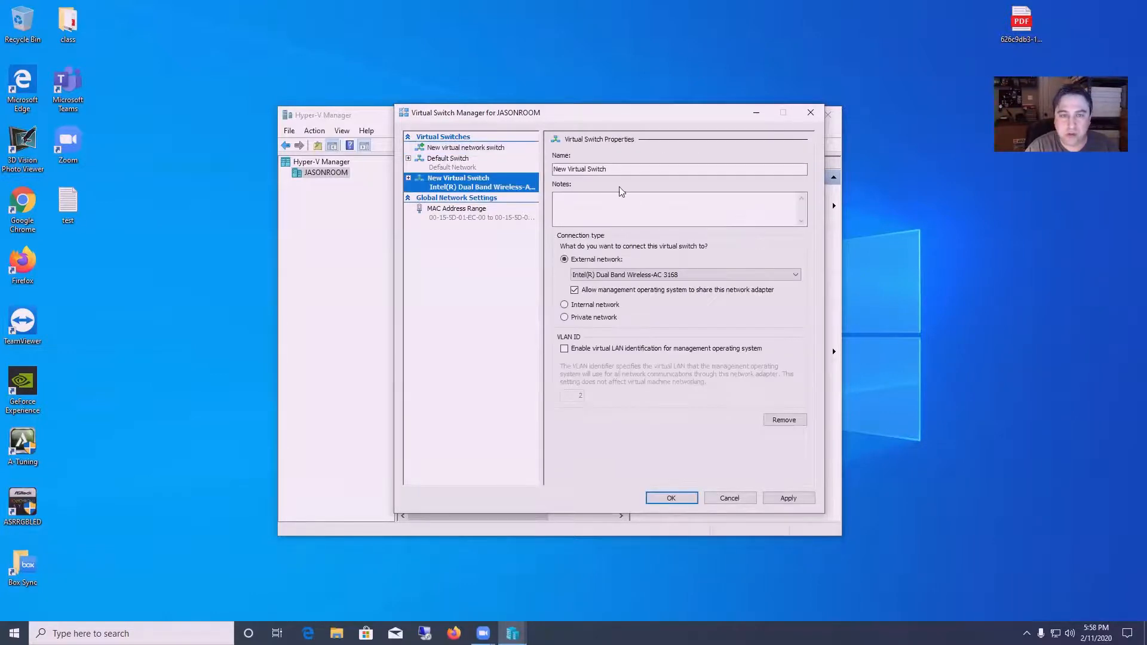
click(624, 169)
drag(624, 169, 527, 169)
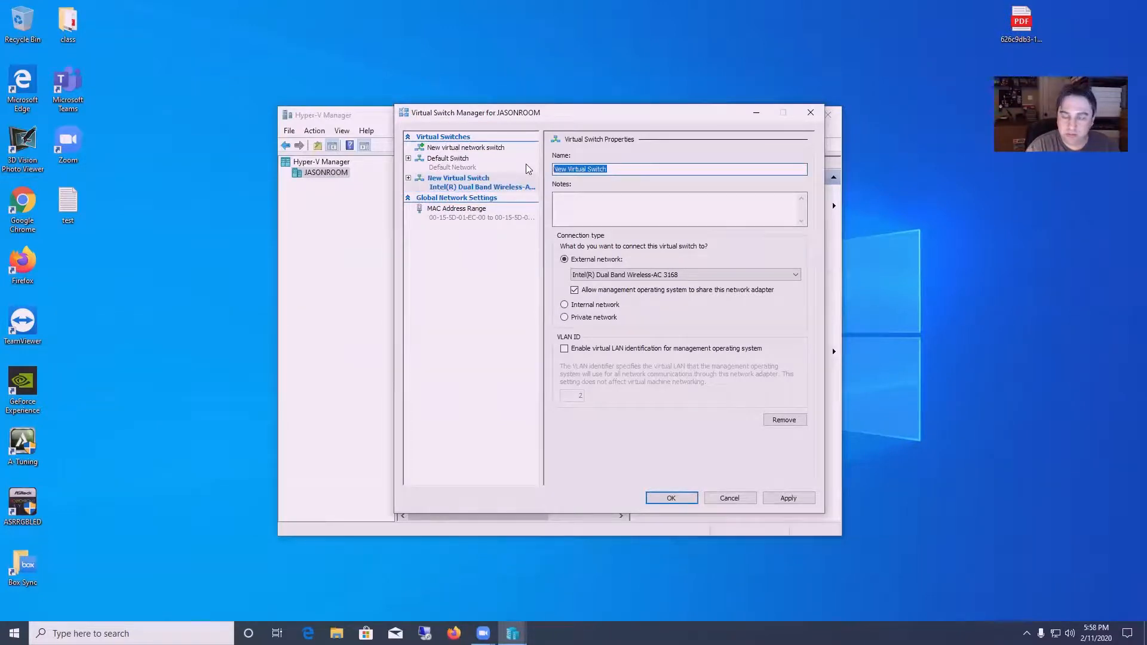
text(Exter)
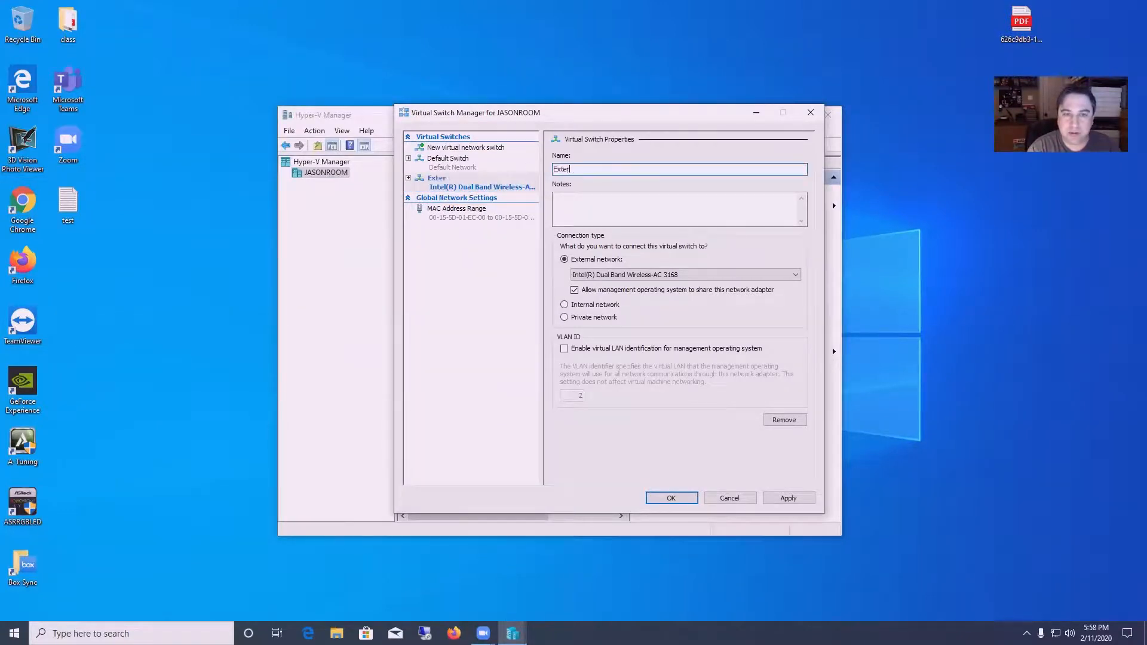
text(nal Switch)
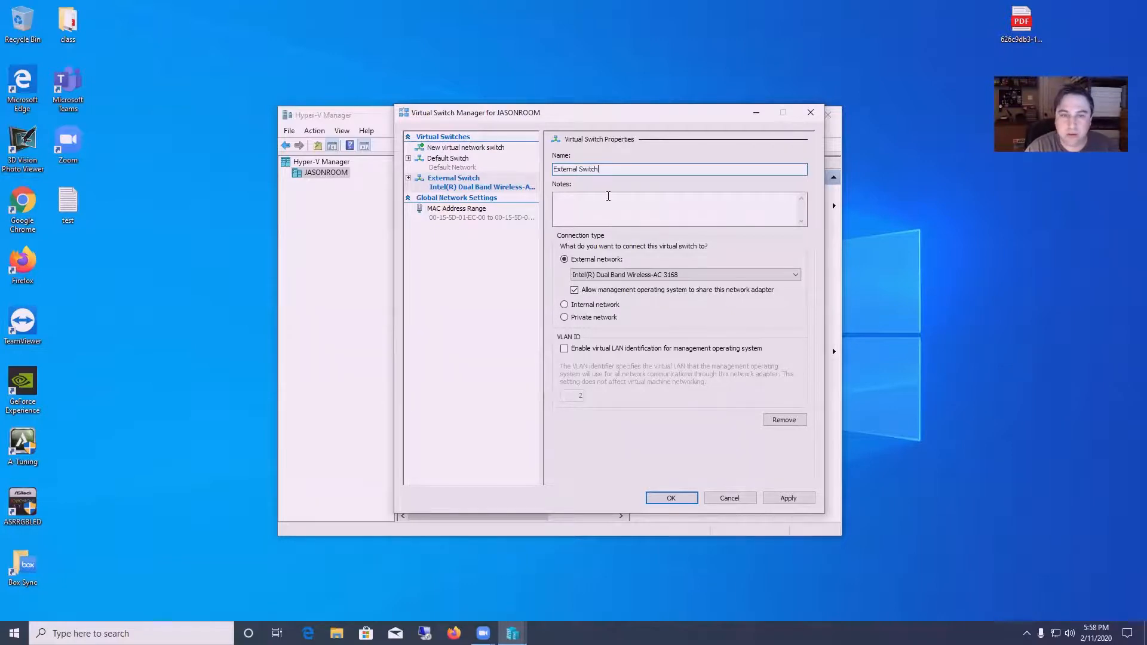
click(674, 276)
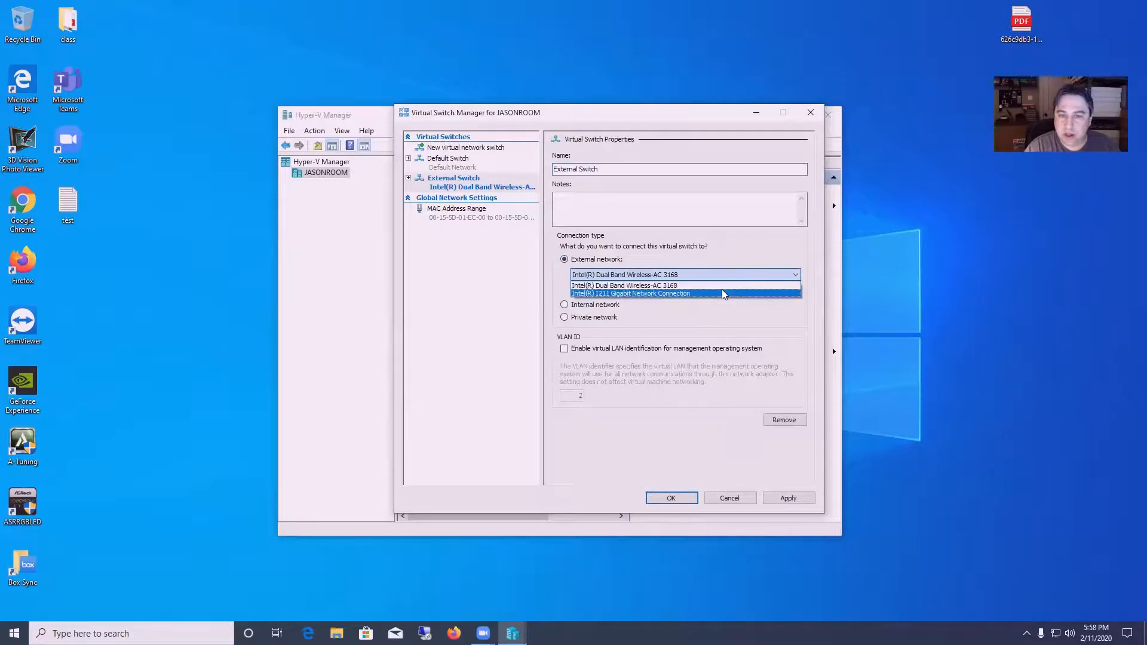
click(689, 293)
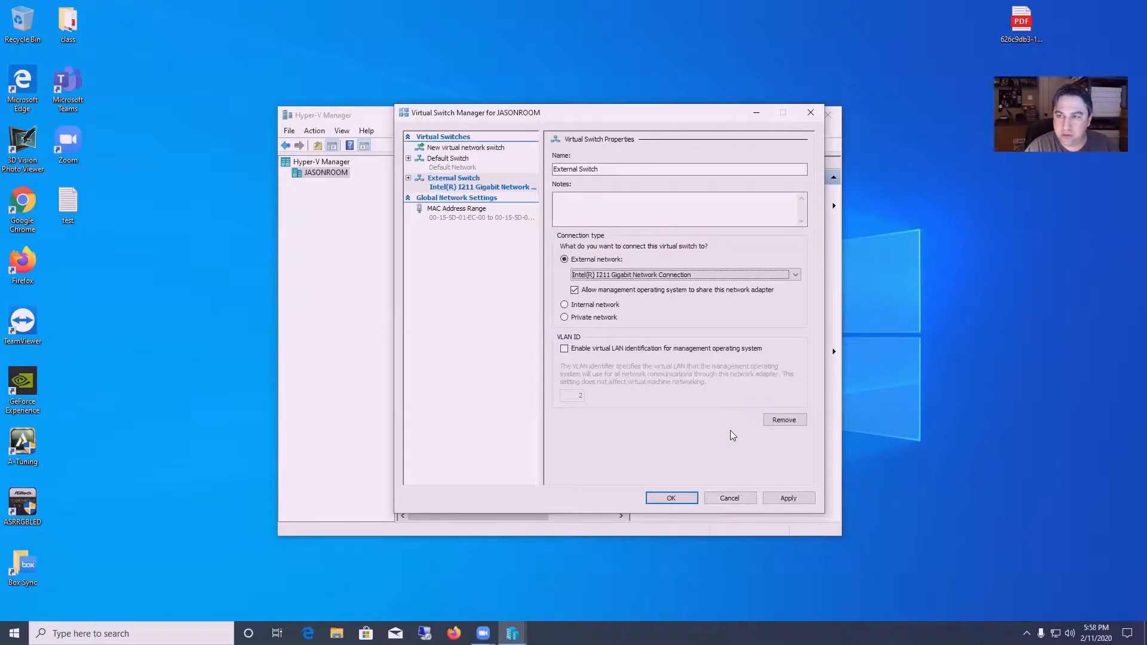
click(789, 499)
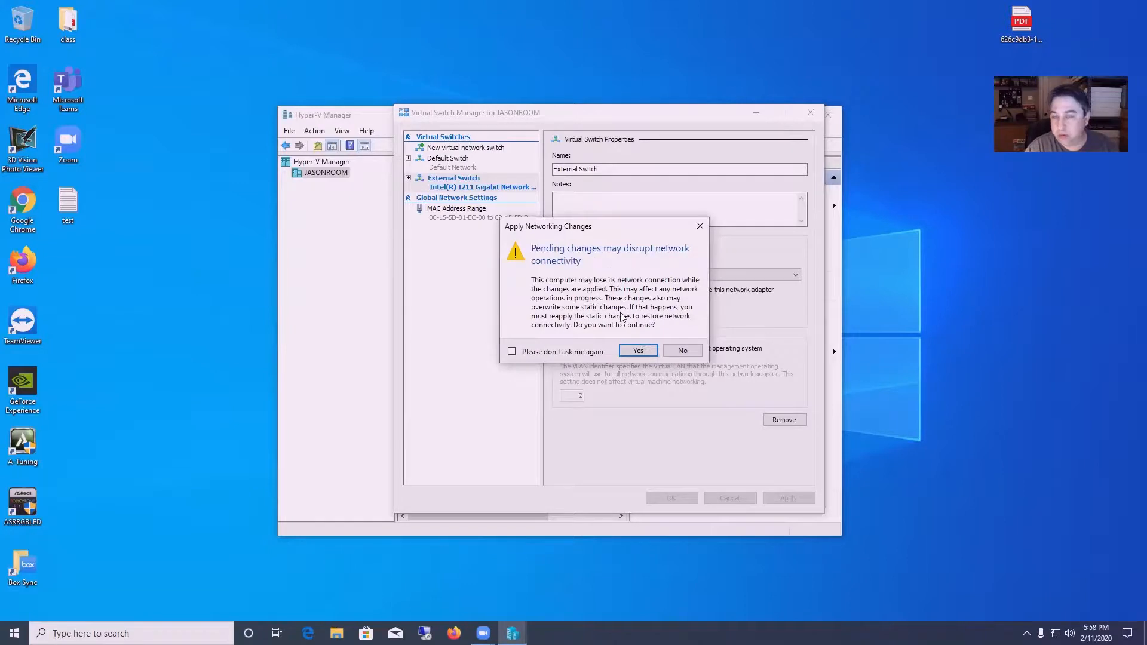
- Accept the network disruption warning and close Virtual Switch Manager with OK
click(634, 351)
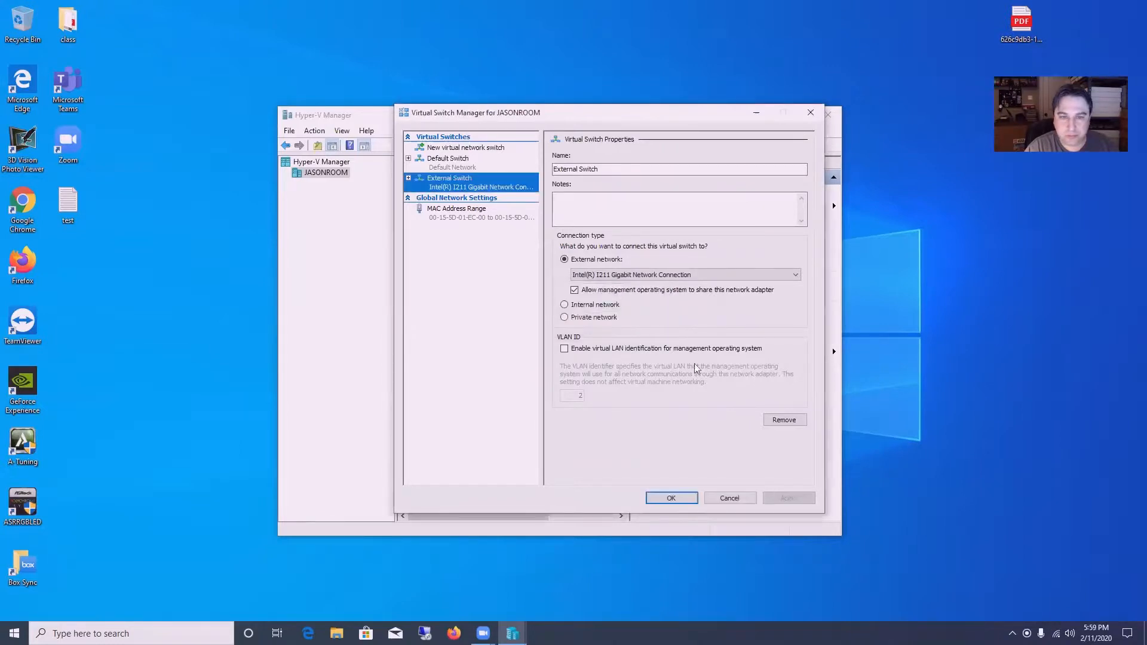
click(672, 498)
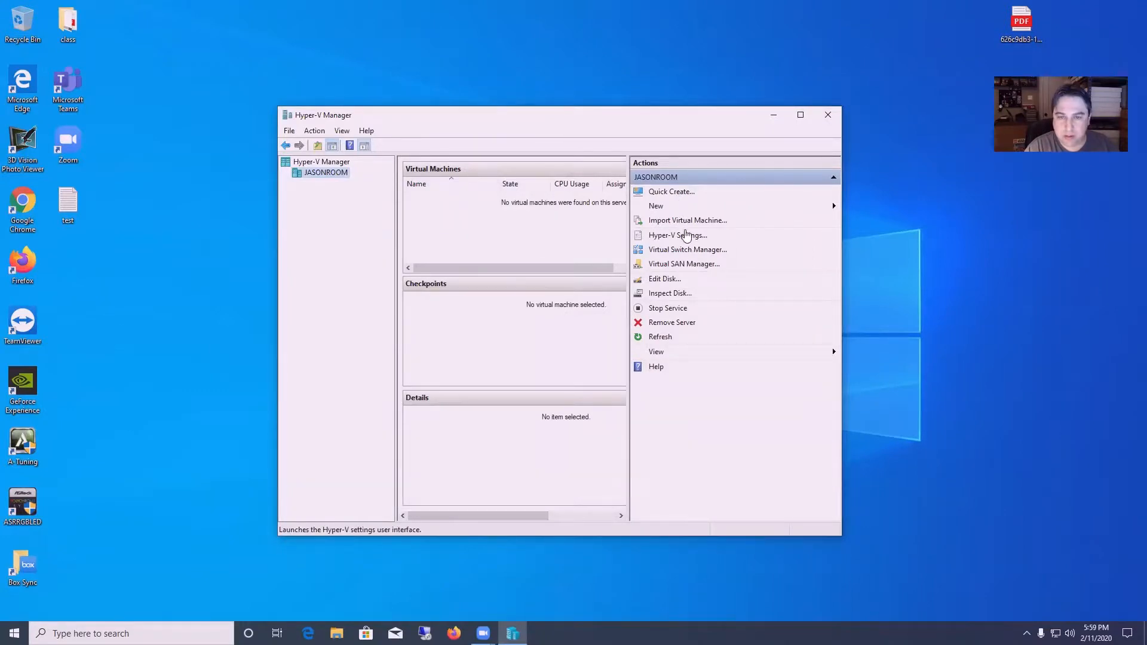
click(684, 250)
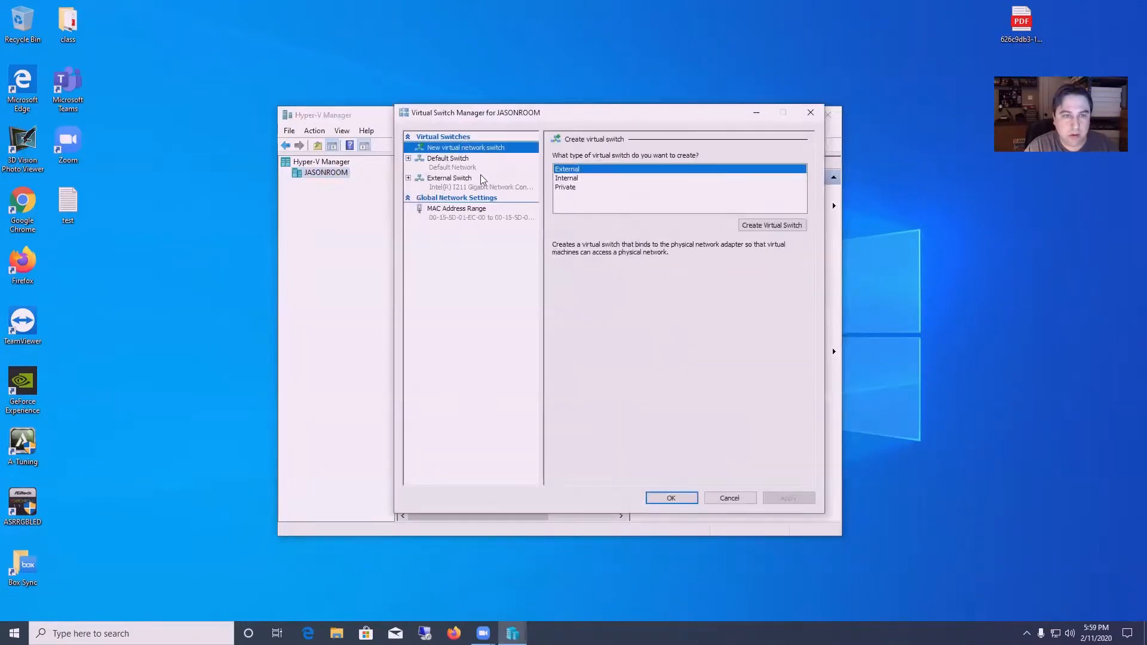
click(464, 187)
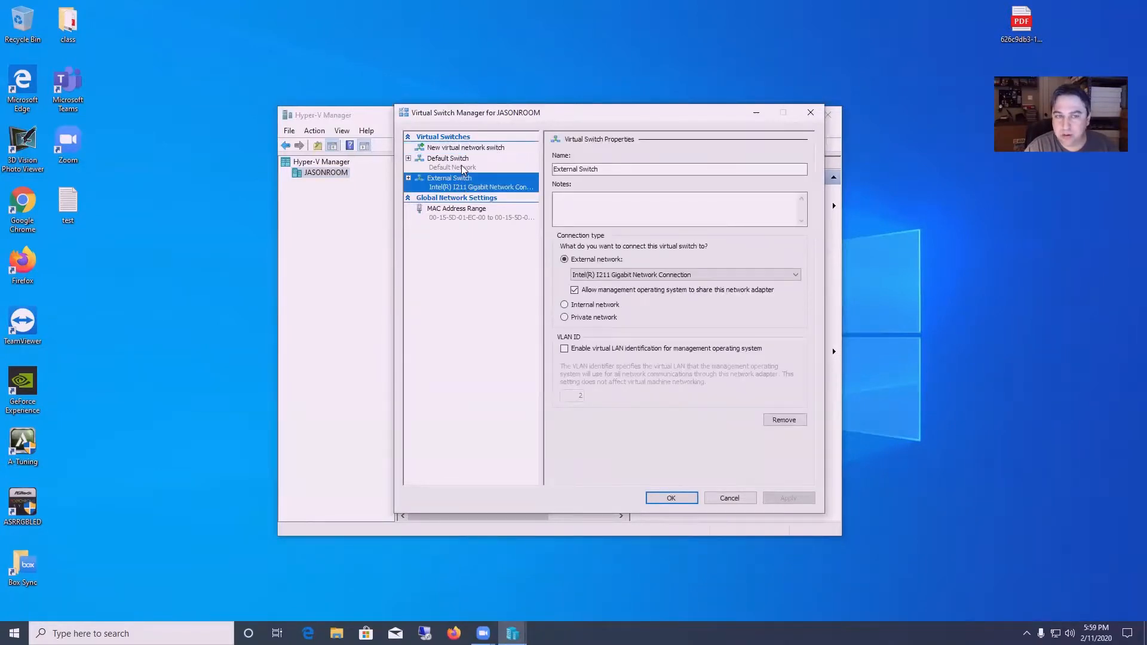
click(461, 162)
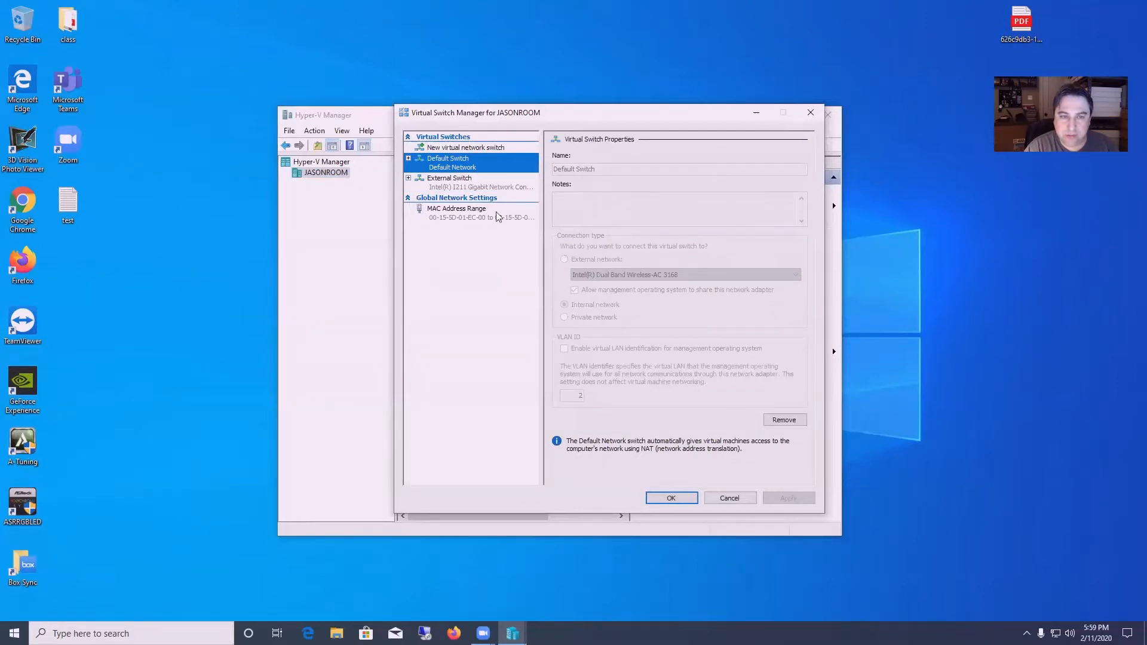
click(441, 149)
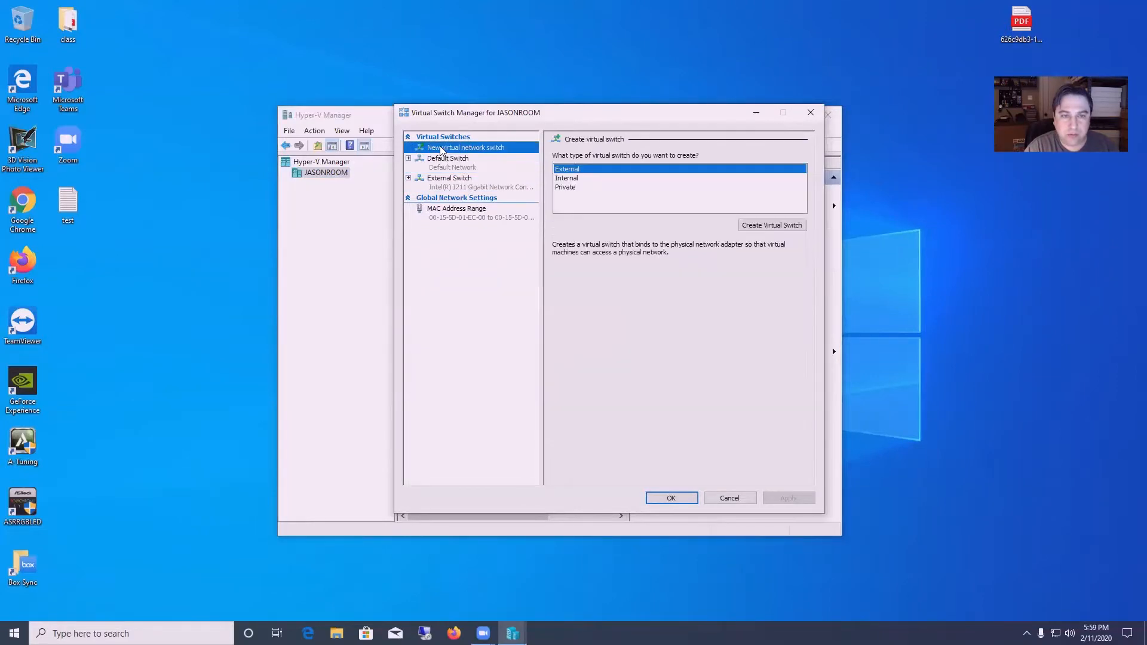
click(584, 188)
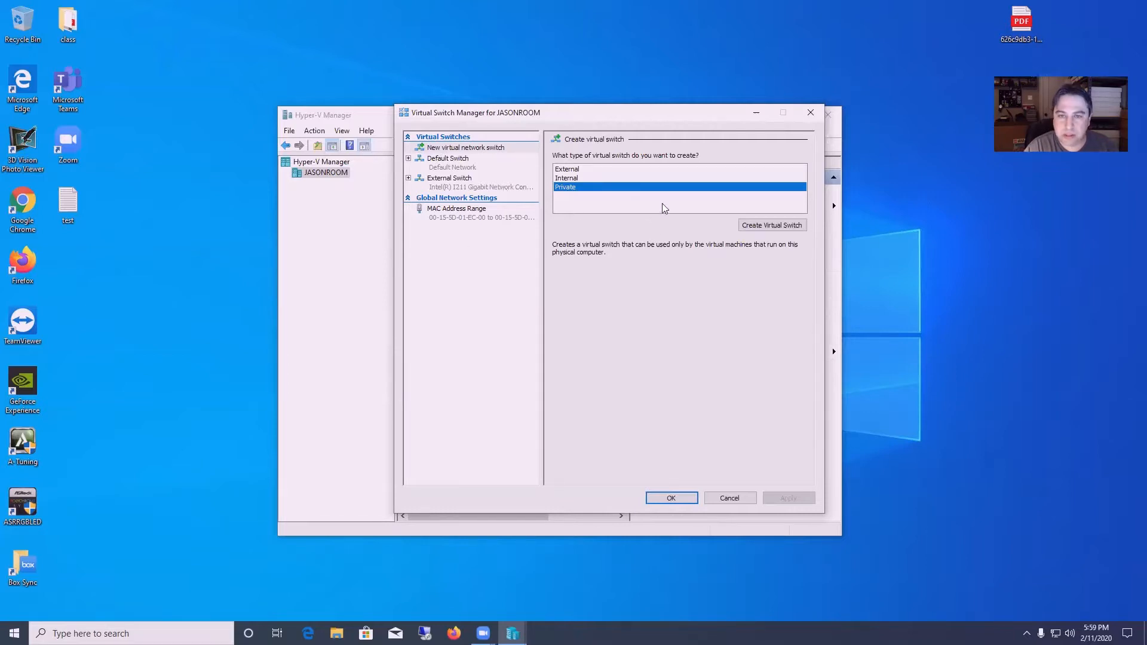
click(477, 182)
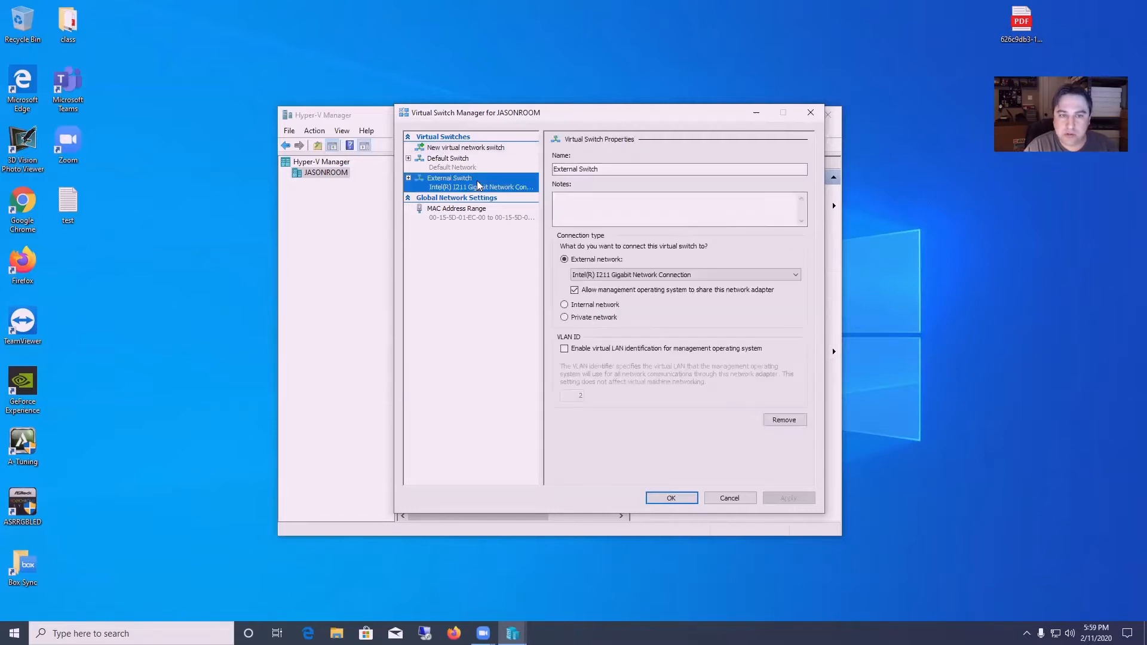
click(478, 166)
click(479, 150)
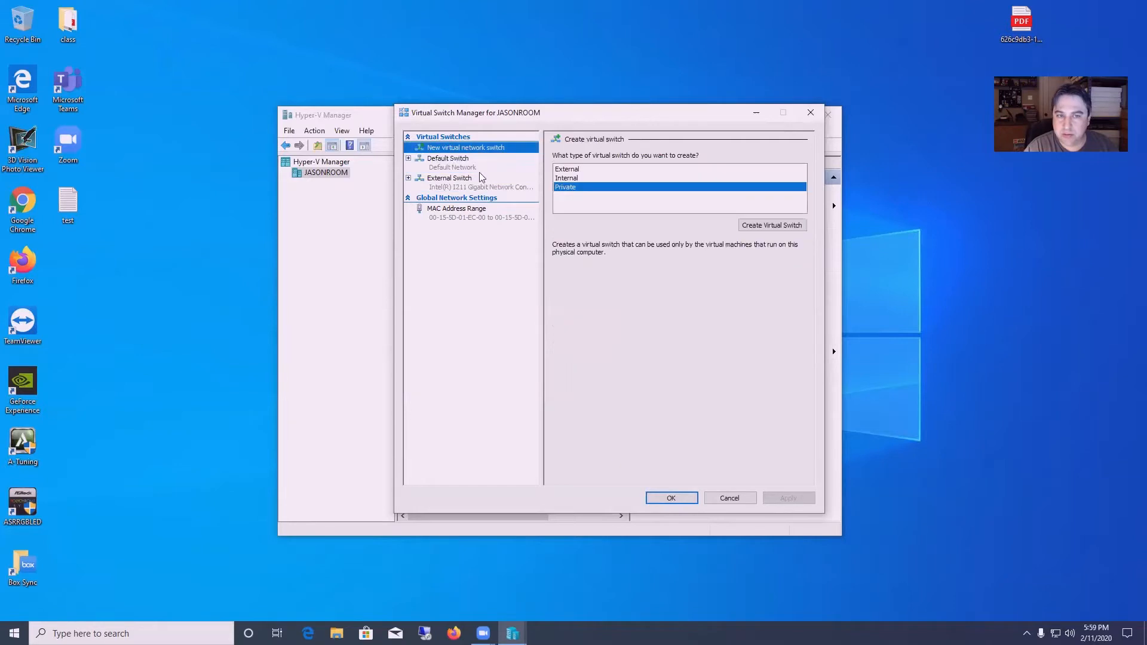
click(479, 171)
click(485, 183)
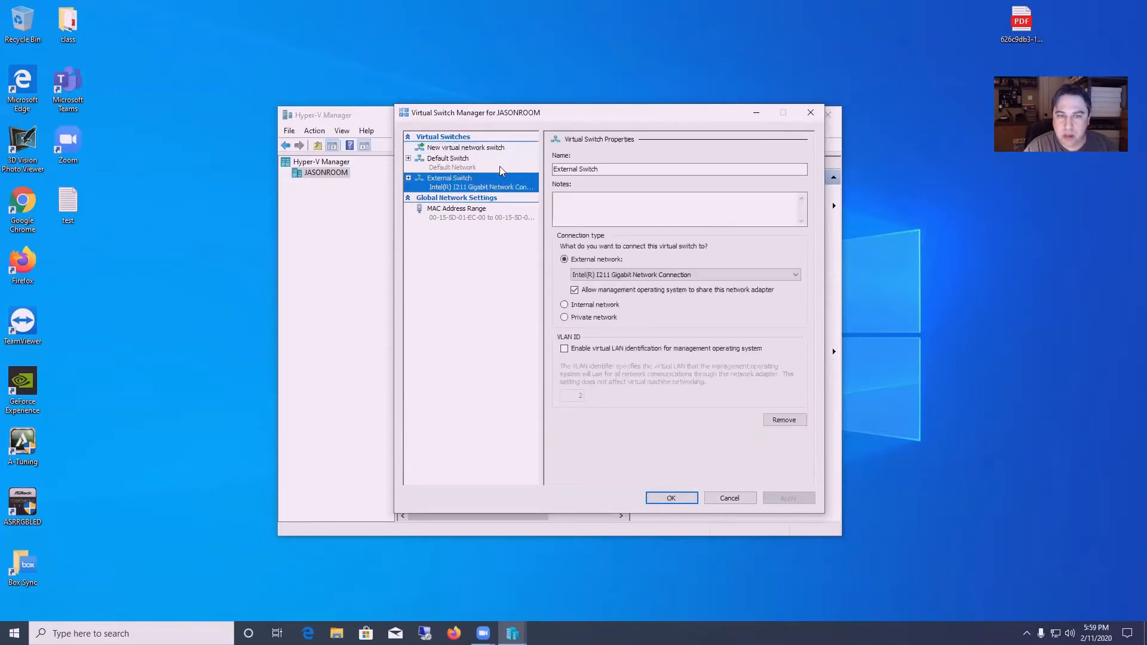
click(671, 498)
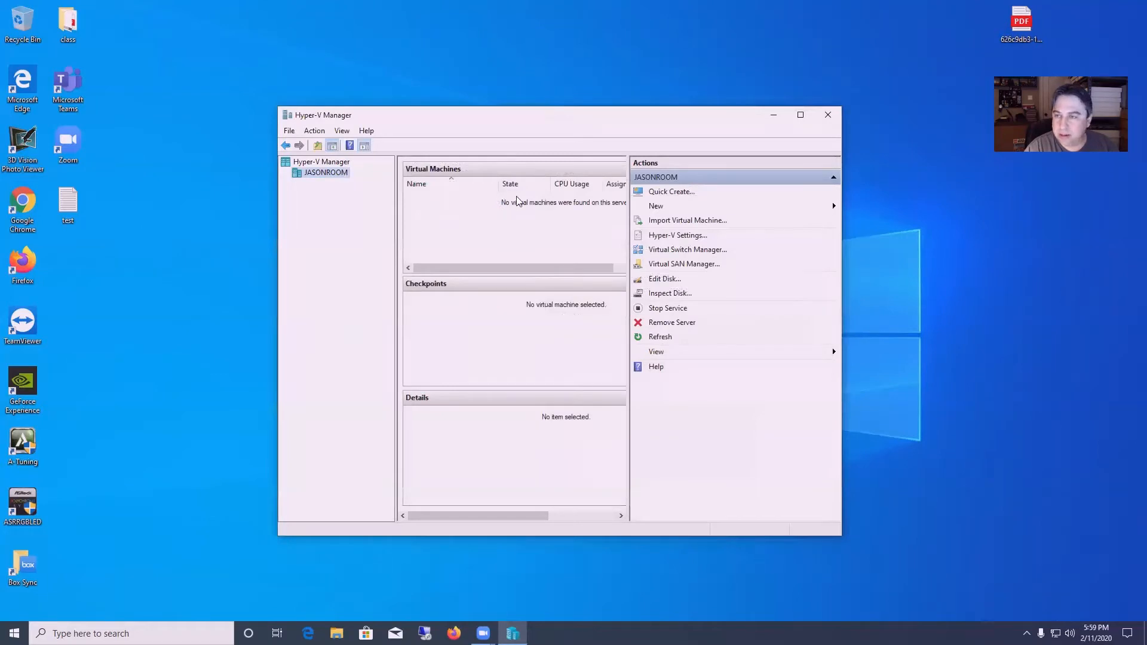
drag(640, 116, 661, 137)
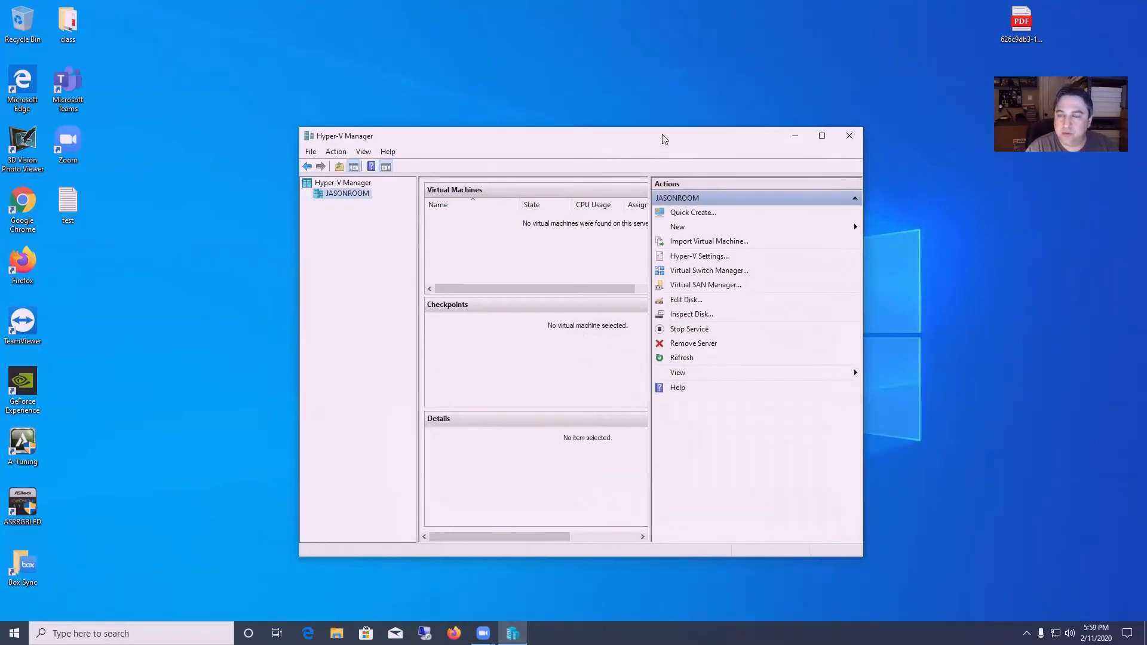
drag(569, 144, 592, 156)
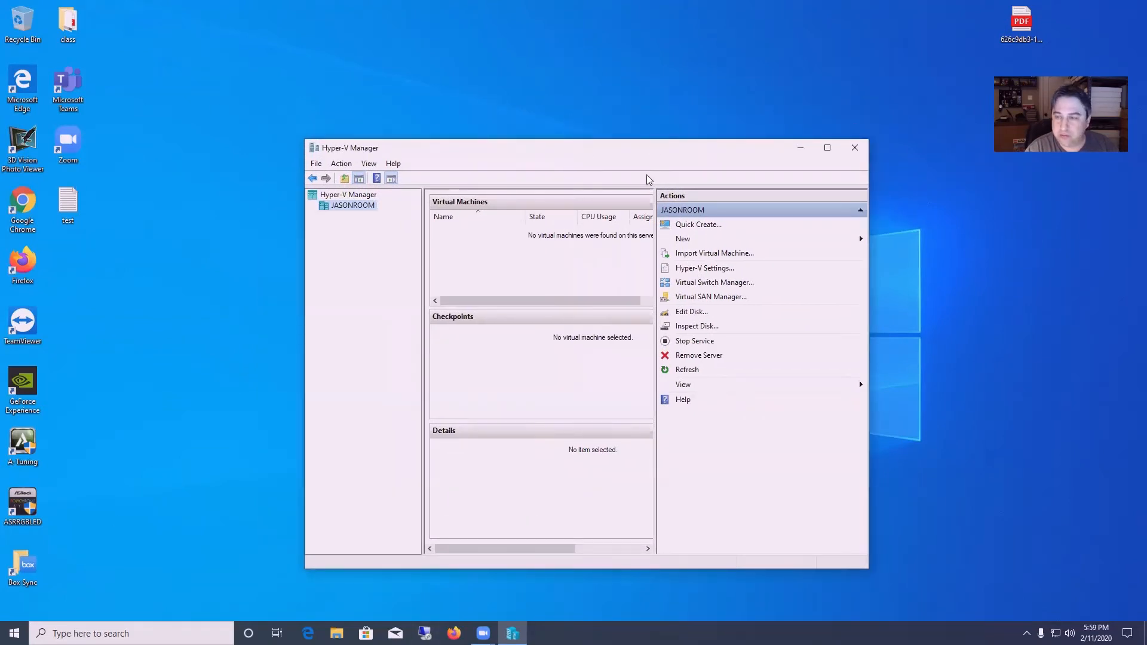
drag(624, 158, 643, 156)
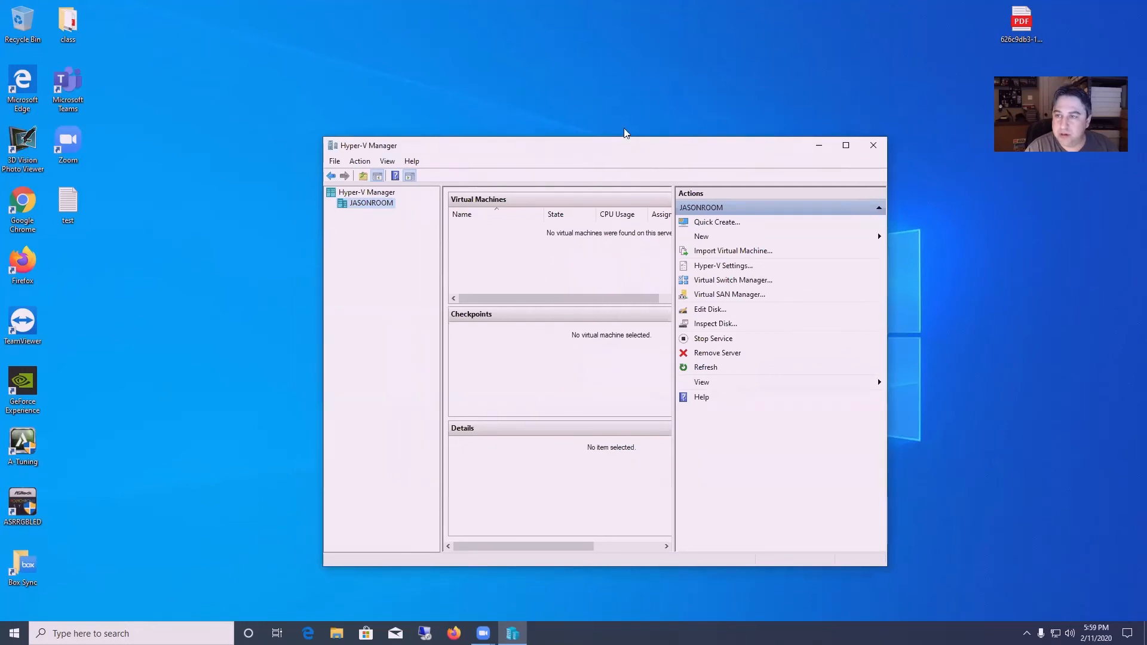